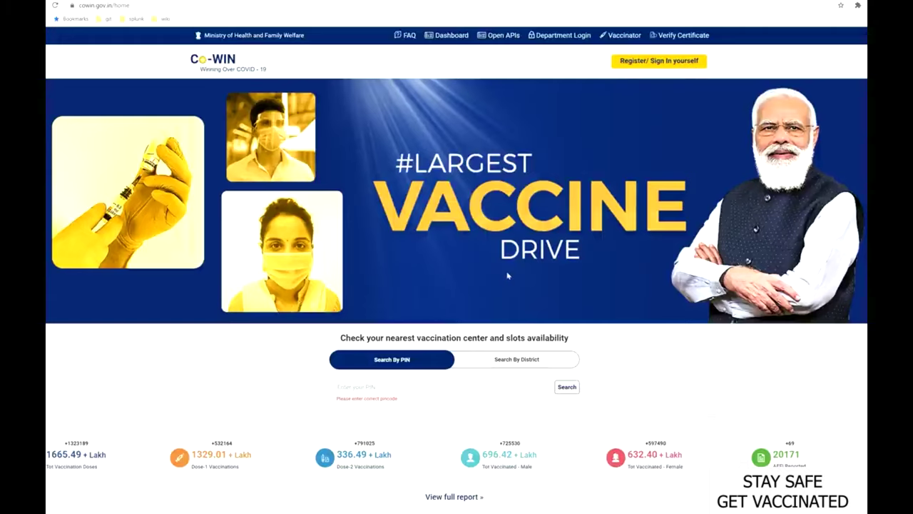
Search vaccination centres by PIN code 560111 and browse the results.
{"action": "scroll", "coordinate": [471, 375], "scroll_direction": "down", "scroll_amount": 1}
{"action": "left_click", "coordinate": [447, 344]}
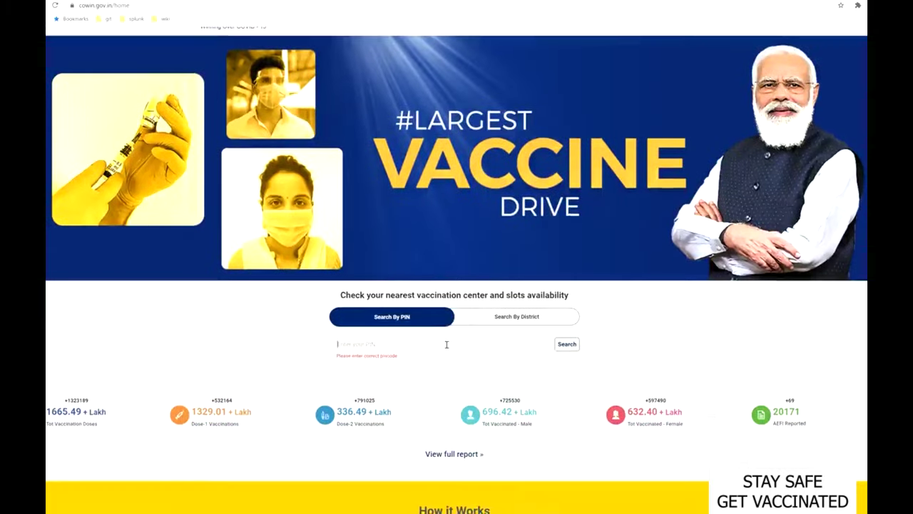
{"action": "type", "text": "5601"}
{"action": "type", "text": "11"}
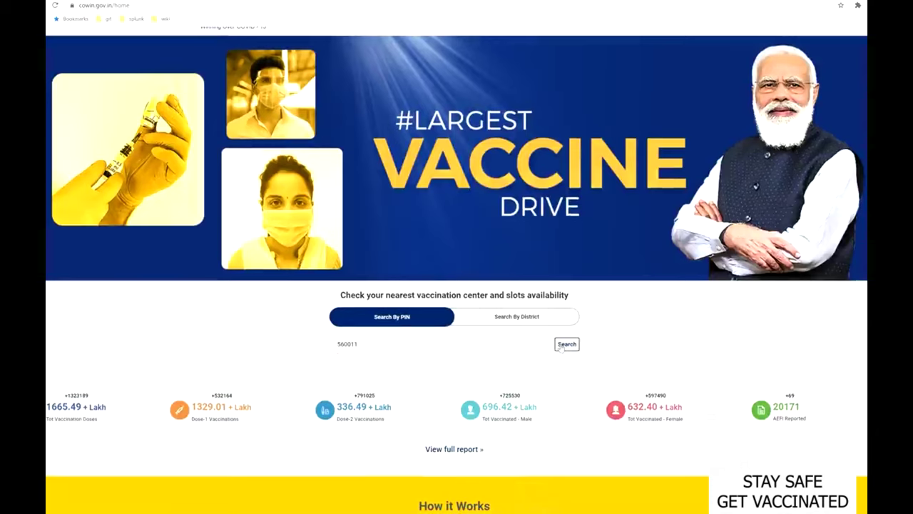
{"action": "left_click", "coordinate": [565, 345]}
{"action": "scroll", "coordinate": [160, 409], "scroll_direction": "down", "scroll_amount": 3}
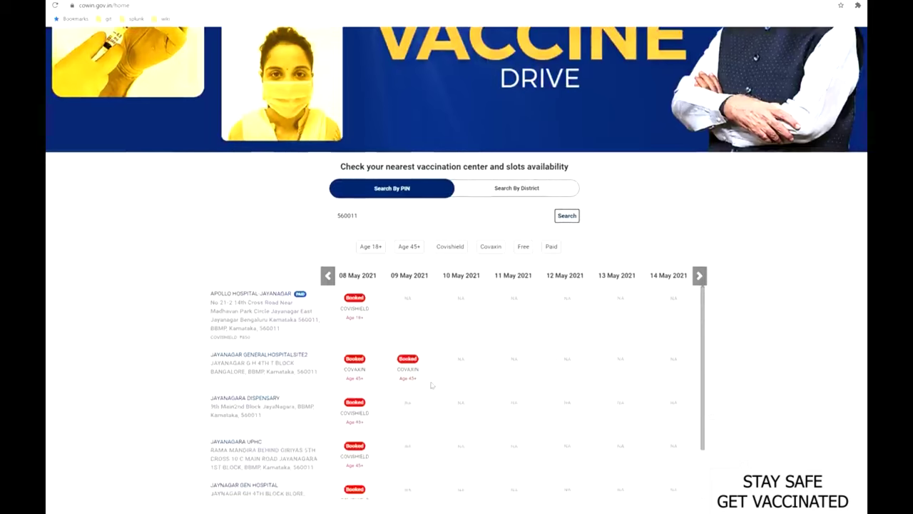
{"action": "scroll", "coordinate": [431, 386], "scroll_direction": "down", "scroll_amount": 1}
{"action": "scroll", "coordinate": [431, 386], "scroll_direction": "up", "scroll_amount": 1}
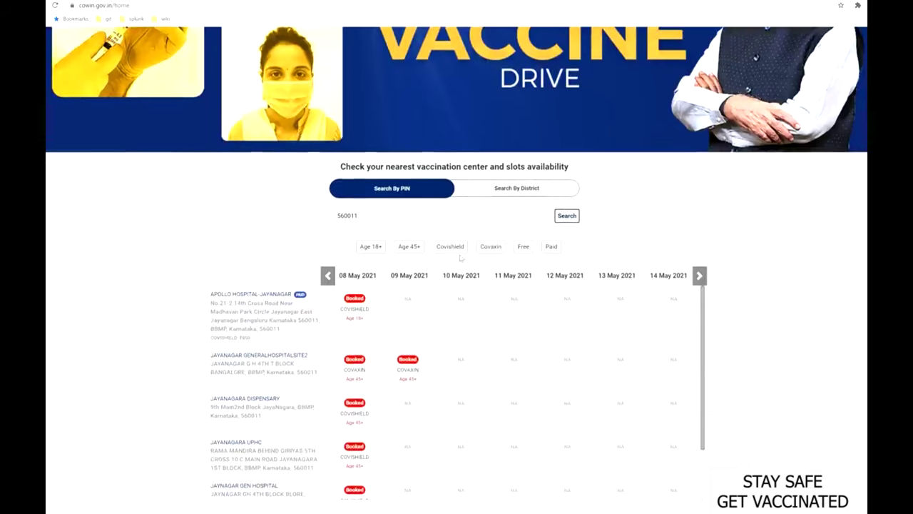
Search by district for Karnataka, BBMP and review the listed centres and slots.
{"action": "left_click", "coordinate": [509, 188]}
{"action": "left_click", "coordinate": [373, 214]}
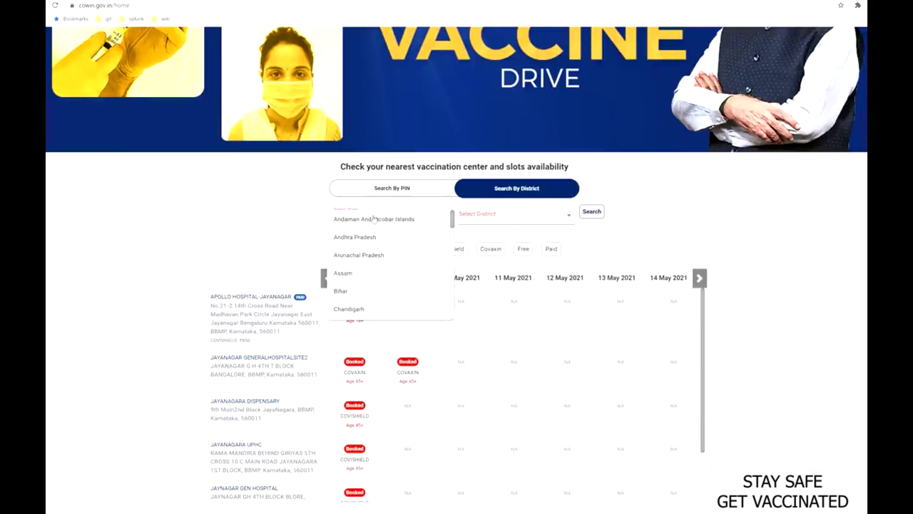
{"action": "scroll", "coordinate": [371, 271], "scroll_direction": "down", "scroll_amount": 3}
{"action": "scroll", "coordinate": [371, 272], "scroll_direction": "down", "scroll_amount": 5}
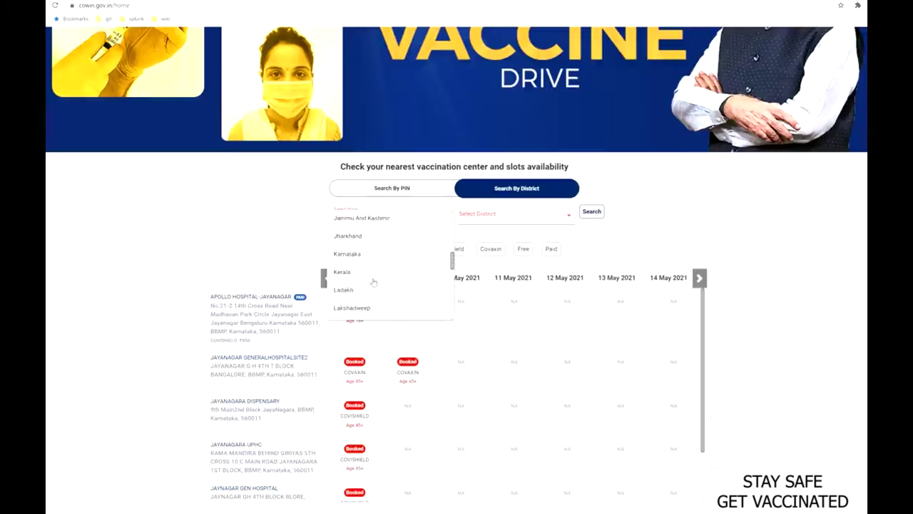
{"action": "left_click", "coordinate": [355, 252]}
{"action": "left_click", "coordinate": [475, 217]}
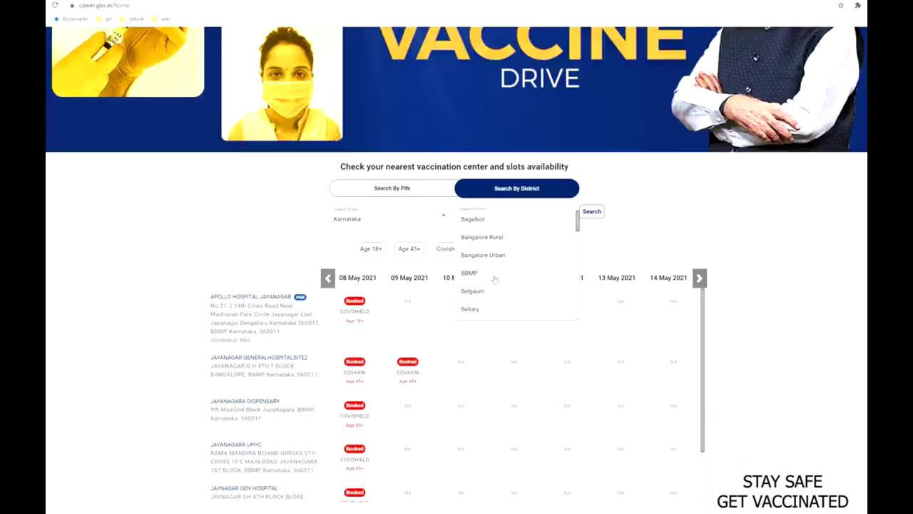
{"action": "left_click", "coordinate": [493, 277]}
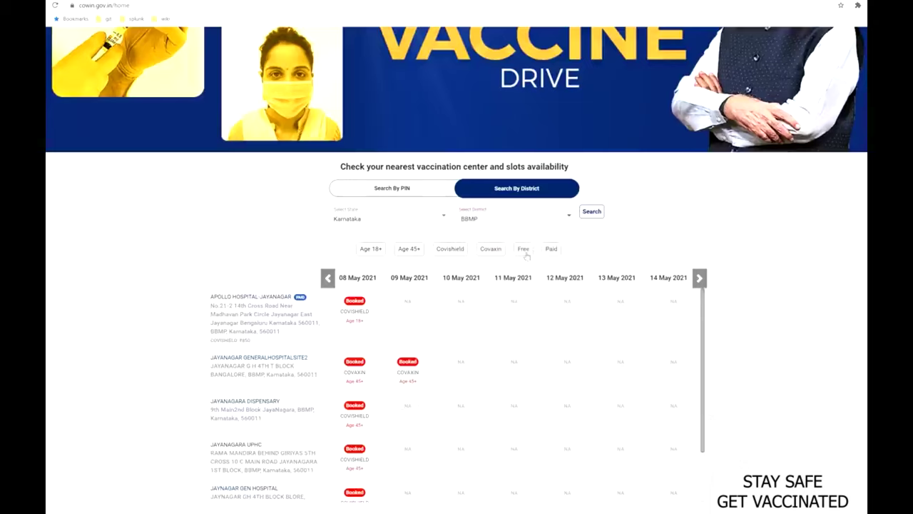
{"action": "left_click", "coordinate": [590, 211]}
{"action": "scroll", "coordinate": [179, 403], "scroll_direction": "down", "scroll_amount": 1}
{"action": "scroll", "coordinate": [179, 403], "scroll_direction": "down", "scroll_amount": 3}
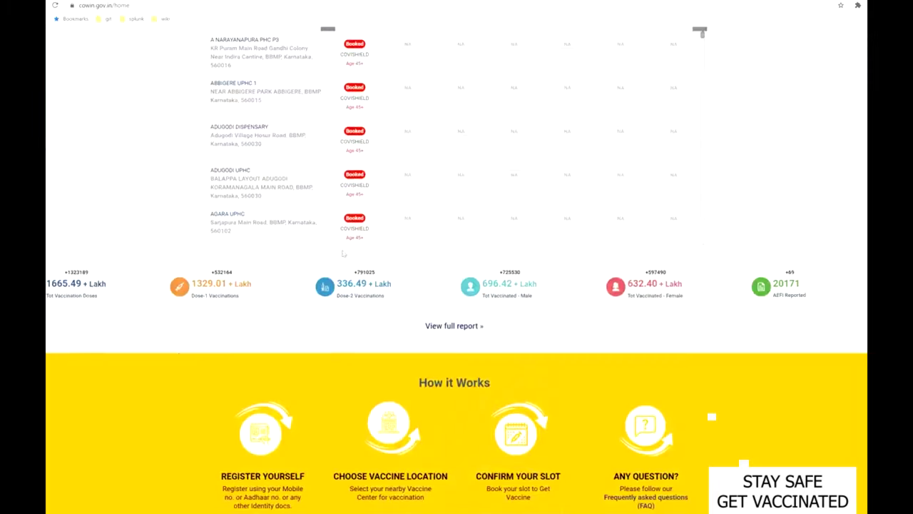
{"action": "scroll", "coordinate": [357, 286], "scroll_direction": "up", "scroll_amount": 2}
{"action": "scroll", "coordinate": [343, 172], "scroll_direction": "up", "scroll_amount": 1}
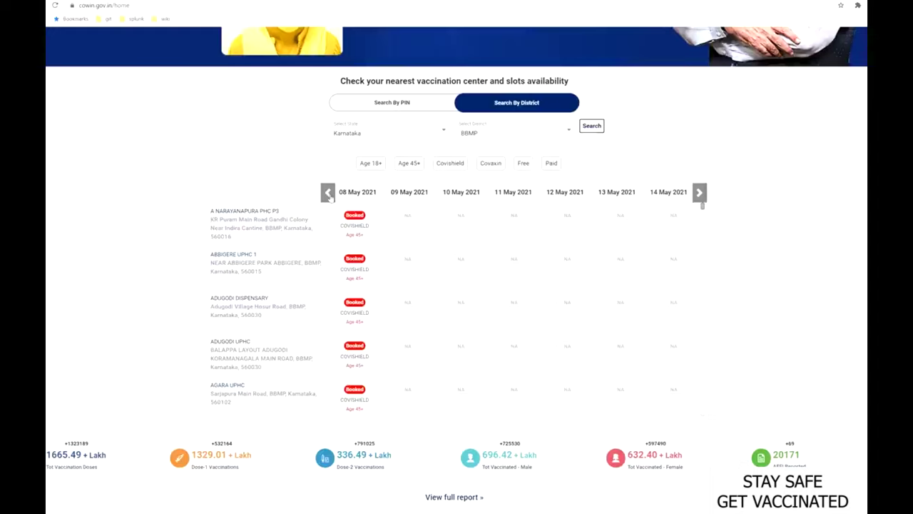
Apply the Age 18+ filter to the BBMP results and review the 08–14 May slots.
{"action": "left_click", "coordinate": [378, 165]}
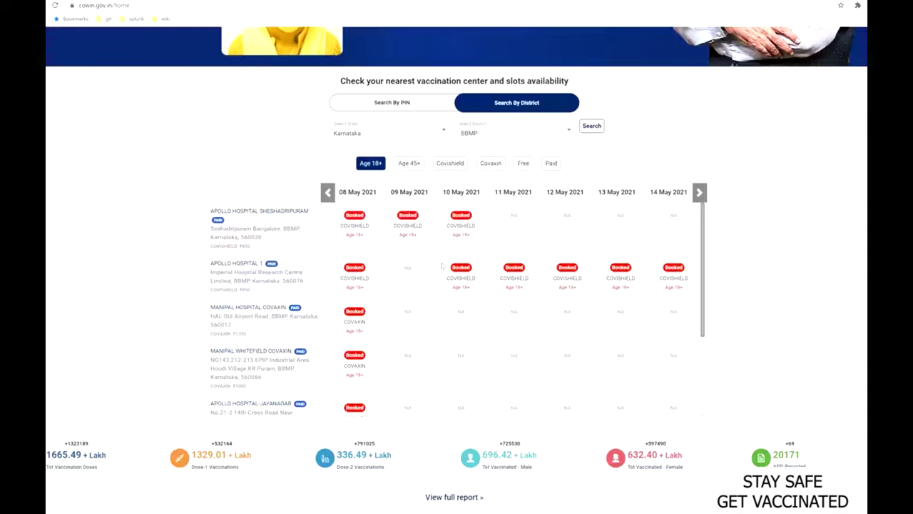
{"action": "scroll", "coordinate": [413, 303], "scroll_direction": "down", "scroll_amount": 5}
{"action": "scroll", "coordinate": [410, 321], "scroll_direction": "up", "scroll_amount": 5}
{"action": "scroll", "coordinate": [410, 343], "scroll_direction": "up", "scroll_amount": 1}
{"action": "scroll", "coordinate": [410, 343], "scroll_direction": "up", "scroll_amount": 3}
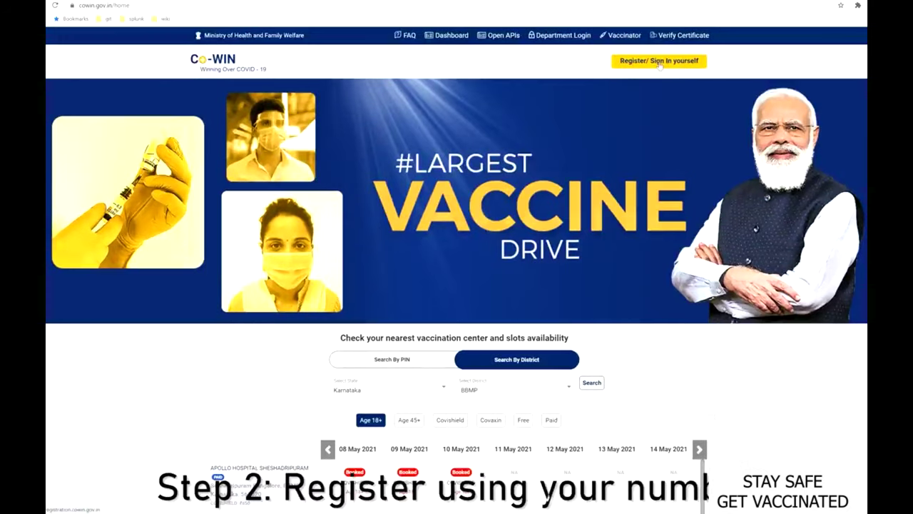
On the Register/Sign In page, enter the account's mobile number and request an OTP.
{"action": "left_click", "coordinate": [660, 61]}
{"action": "left_click", "coordinate": [413, 196]}
{"action": "type", "text": "9"}
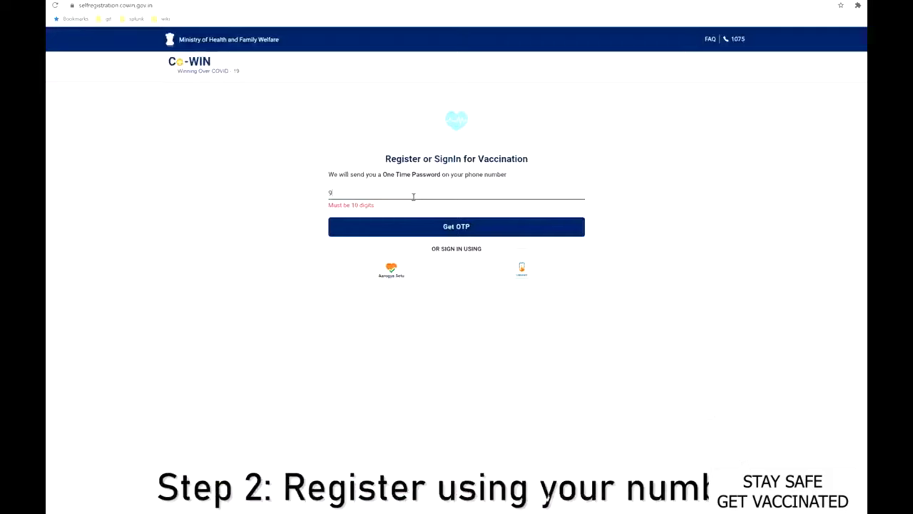
{"action": "type", "text": "8457"}
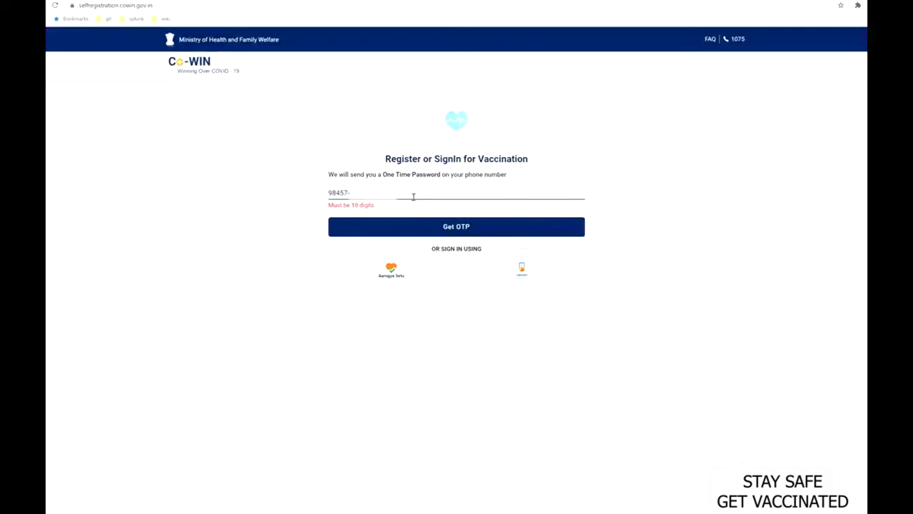
{"action": "type", "text": "0"}
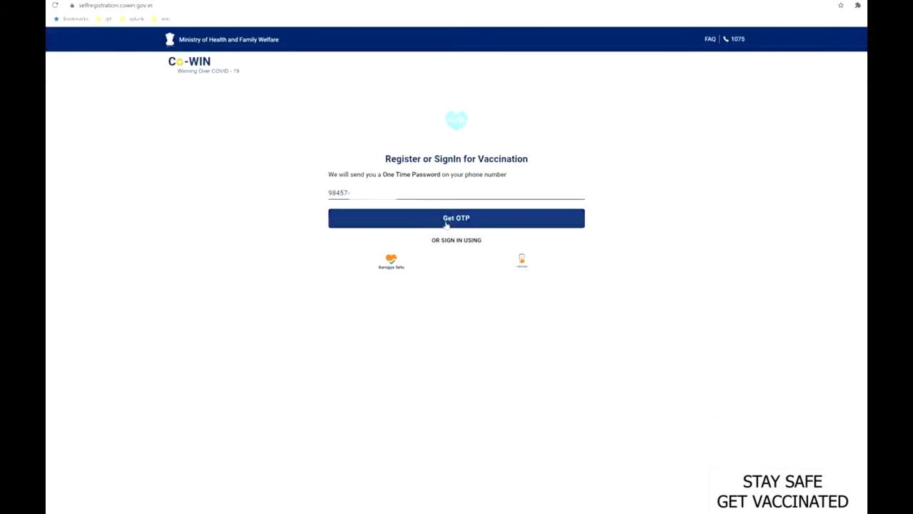
{"action": "left_click", "coordinate": [447, 224]}
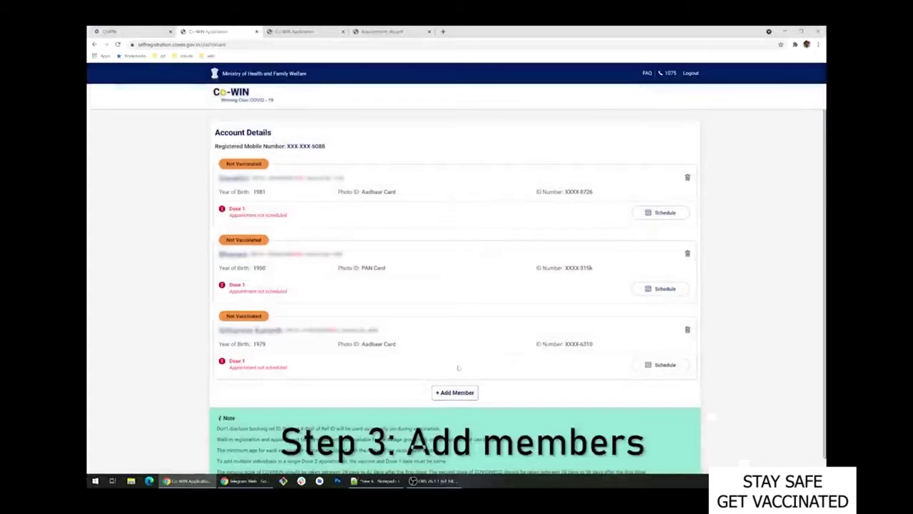
Open the add-member form, look over its photo ID type, name and birth-year fields, and leave it.
{"action": "left_click", "coordinate": [455, 393]}
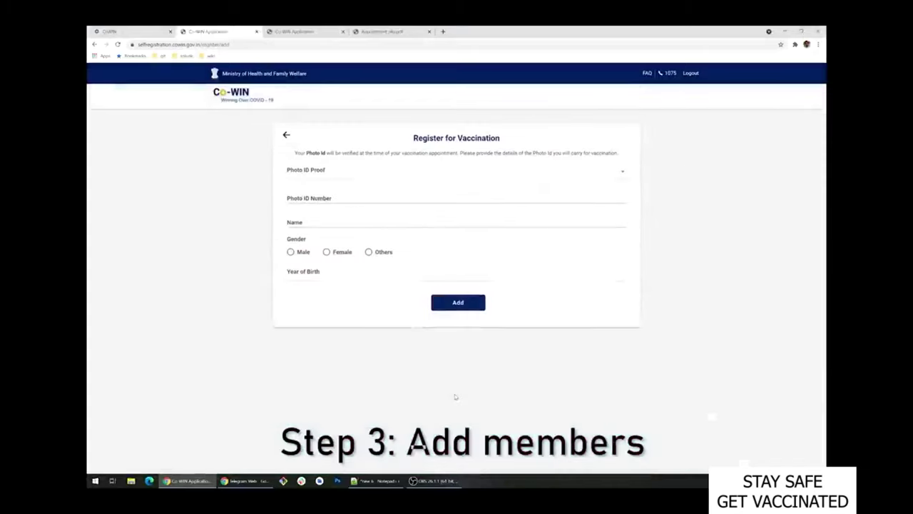
{"action": "left_click", "coordinate": [335, 174]}
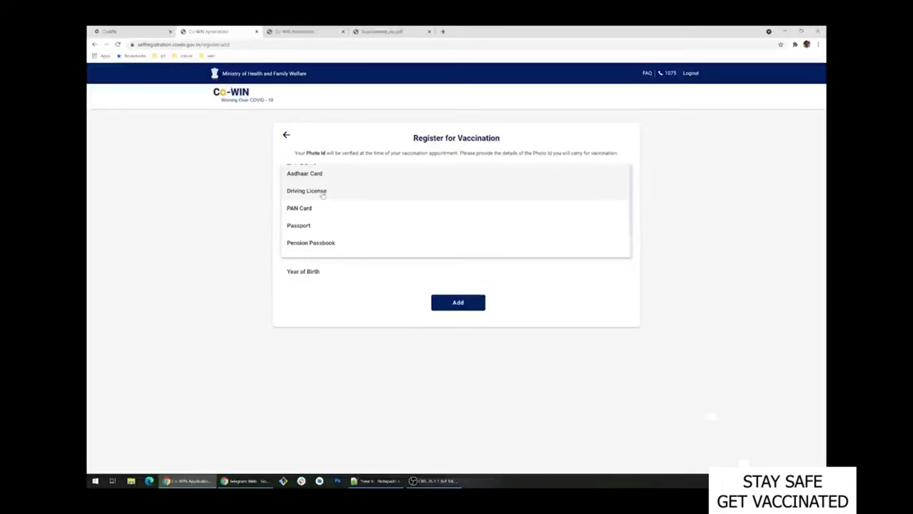
{"action": "left_click", "coordinate": [320, 313]}
{"action": "left_click", "coordinate": [457, 198]}
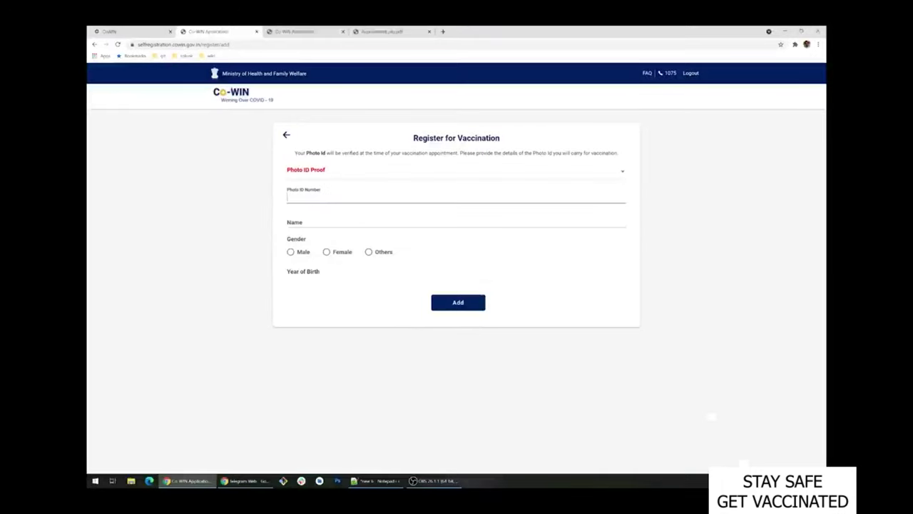
{"action": "left_click", "coordinate": [303, 222]}
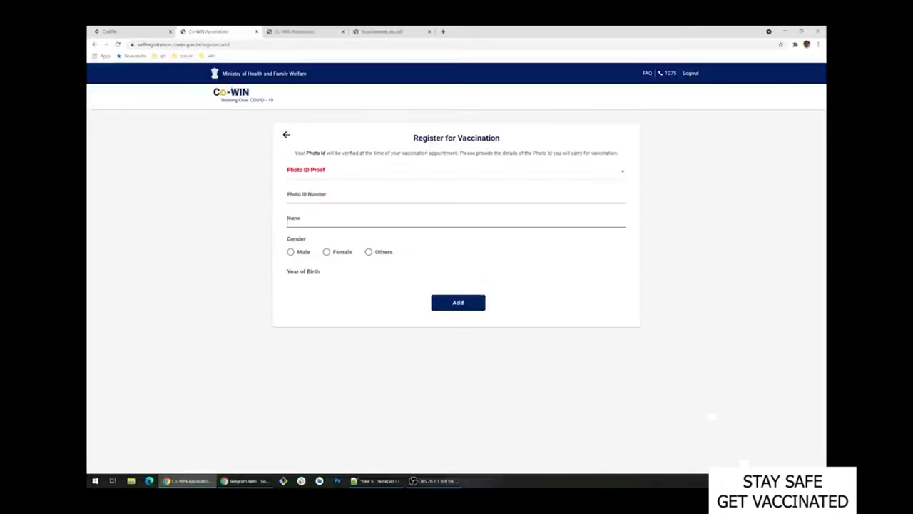
{"action": "left_click", "coordinate": [304, 275]}
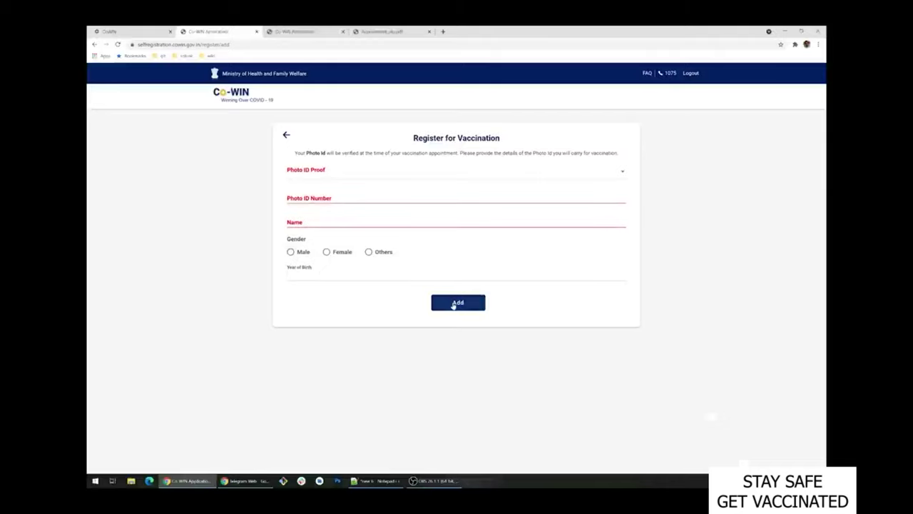
{"action": "left_click", "coordinate": [294, 136]}
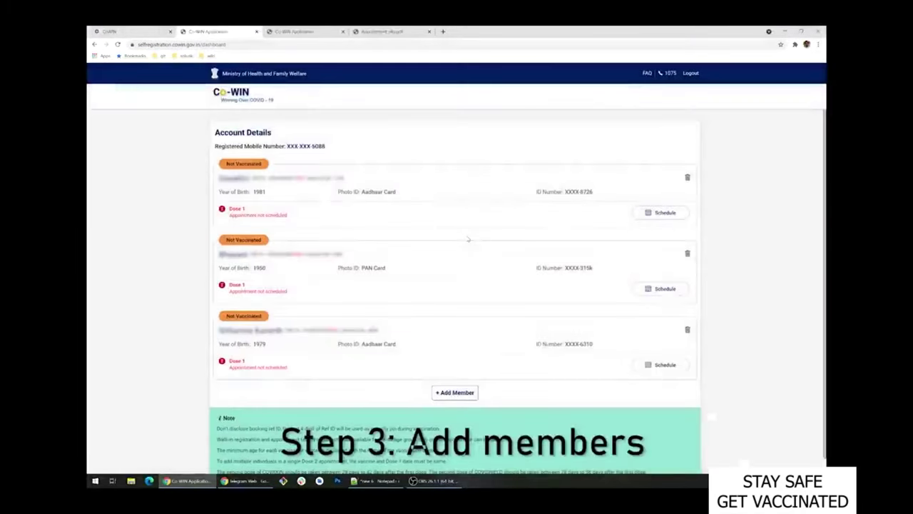
Recheck the add-member form without saving, then back on the dashboard pick the 1981-born member for scheduling.
{"action": "left_click", "coordinate": [455, 393]}
{"action": "left_click", "coordinate": [335, 174]}
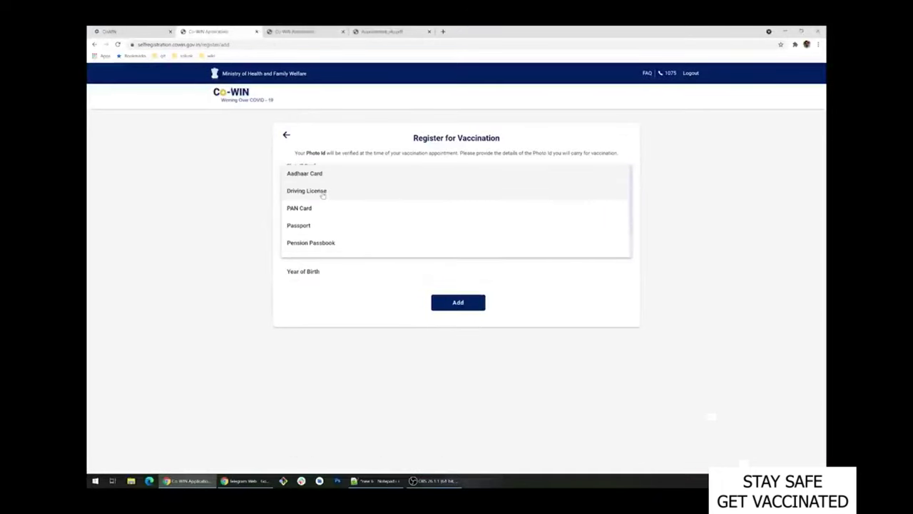
{"action": "left_click", "coordinate": [318, 312]}
{"action": "key", "text": "Tab"}
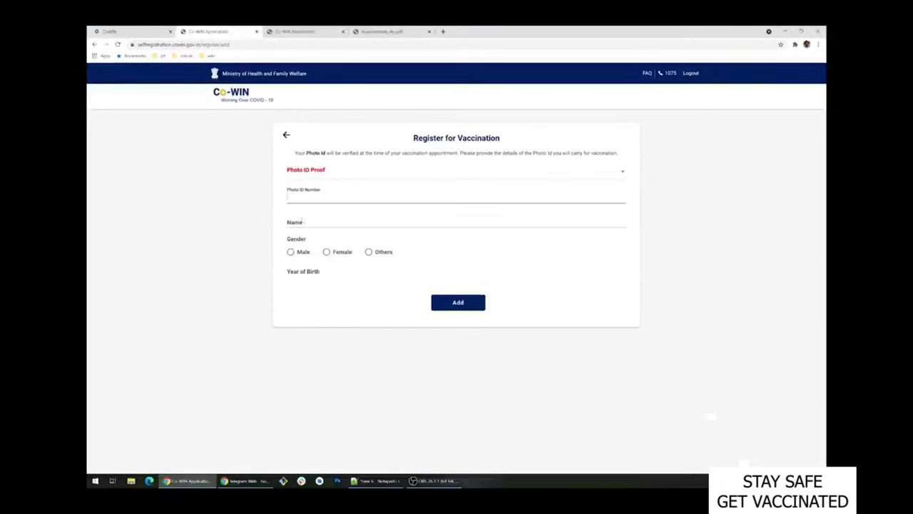
{"action": "left_click", "coordinate": [303, 222]}
{"action": "left_click", "coordinate": [304, 271]}
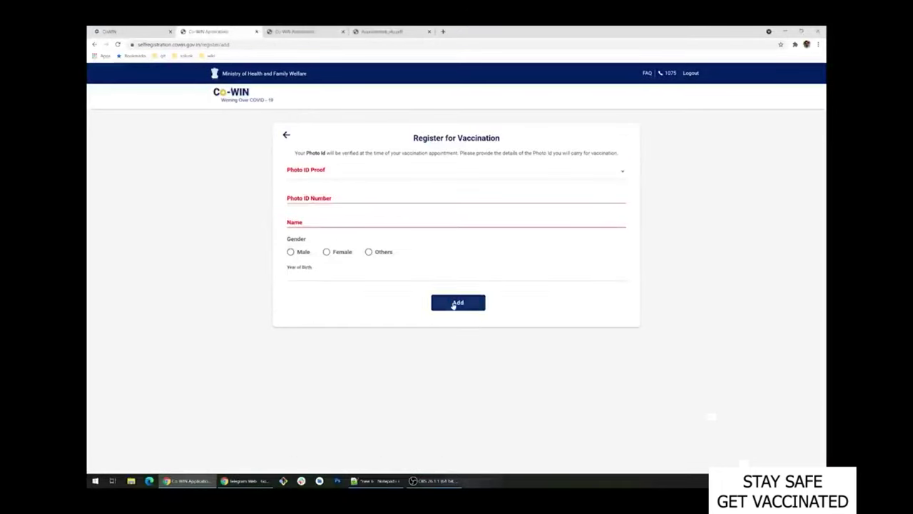
{"action": "left_click", "coordinate": [287, 135]}
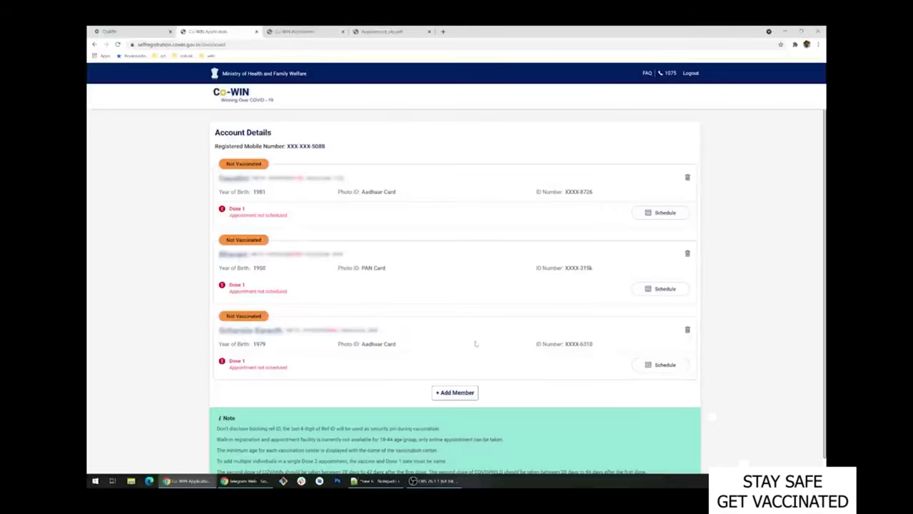
{"action": "left_click", "coordinate": [647, 220]}
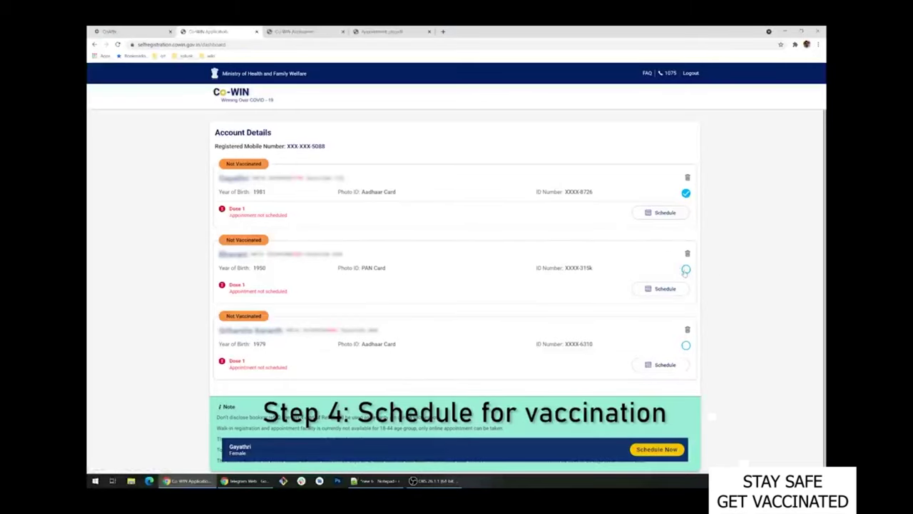
Add the second and third members to the booking and proceed with Schedule Now.
{"action": "left_click", "coordinate": [685, 269]}
{"action": "left_click", "coordinate": [685, 345]}
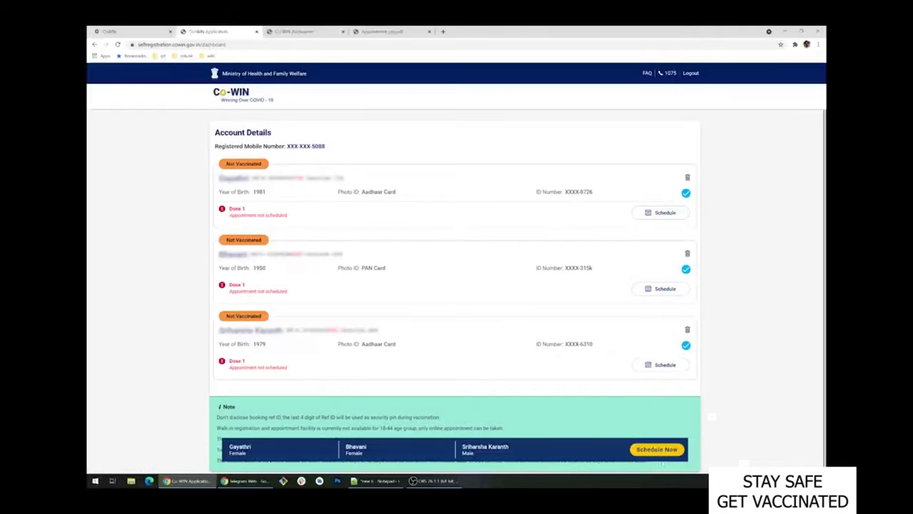
{"action": "left_click", "coordinate": [662, 452]}
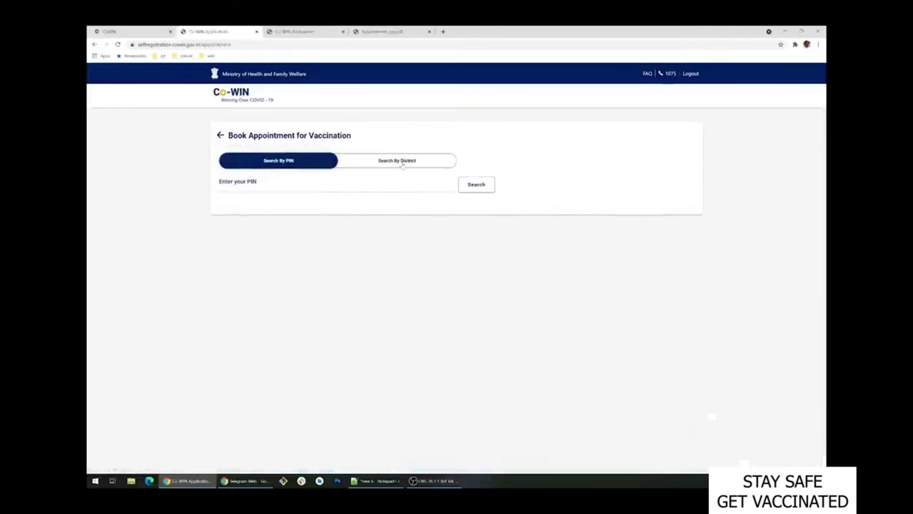
Search centres by district with state Karnataka and district BBMP.
{"action": "left_click", "coordinate": [403, 161]}
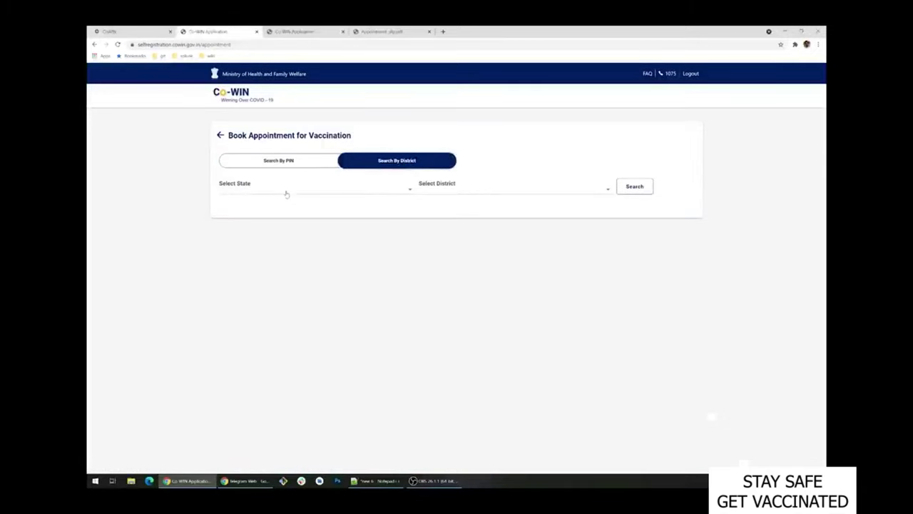
{"action": "left_click", "coordinate": [287, 193]}
{"action": "scroll", "coordinate": [277, 225], "scroll_direction": "down", "scroll_amount": 4}
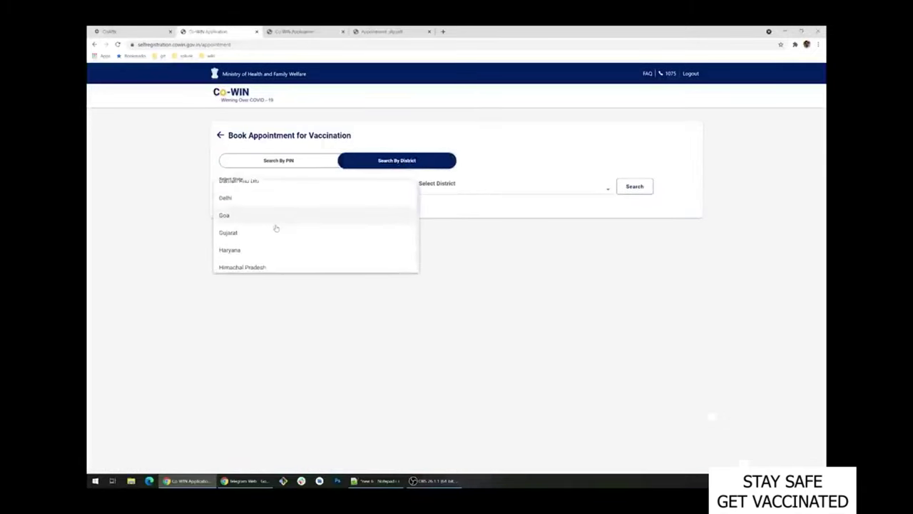
{"action": "left_click", "coordinate": [260, 248]}
{"action": "left_click", "coordinate": [468, 191]}
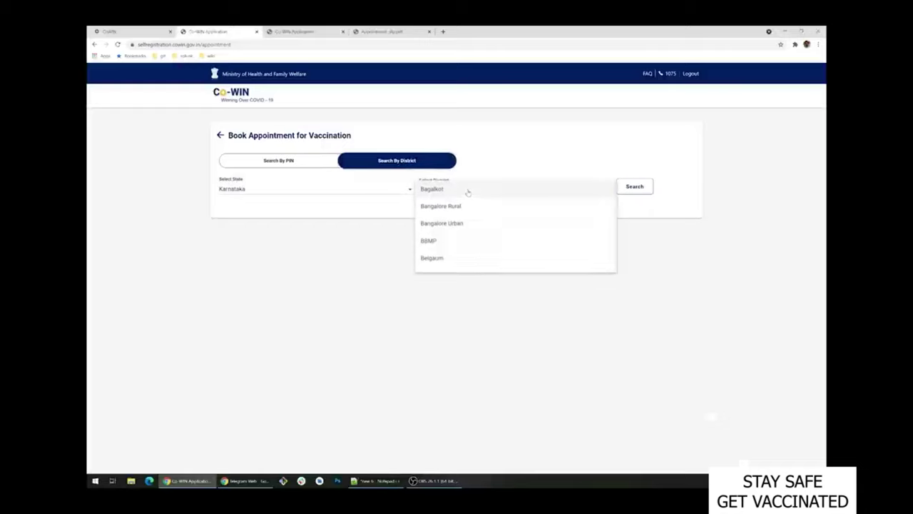
{"action": "left_click", "coordinate": [460, 240]}
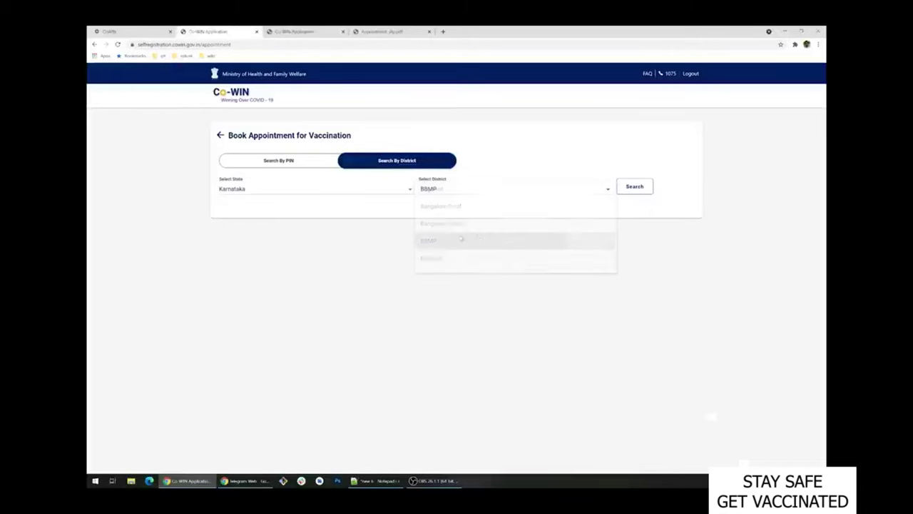
{"action": "left_click", "coordinate": [629, 188]}
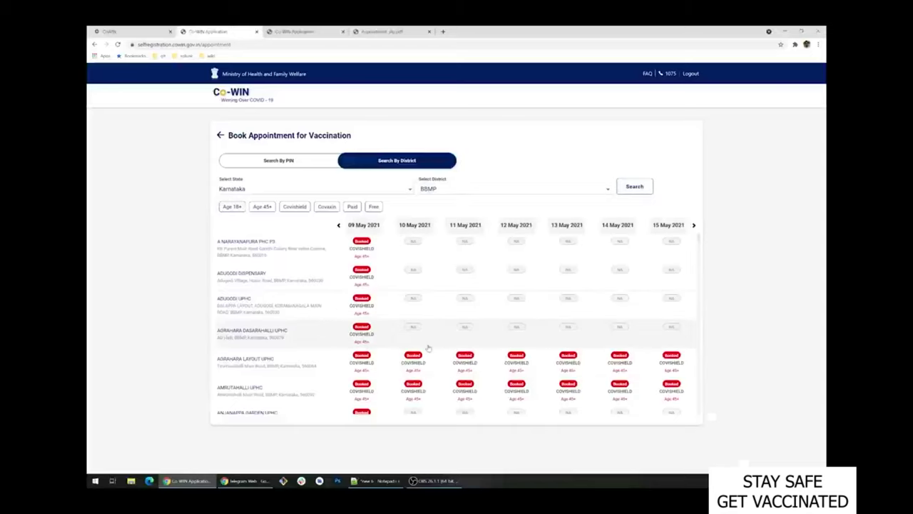
Scroll through the BBMP centres and filter them to Age 18+ slots.
{"action": "scroll", "coordinate": [428, 348], "scroll_direction": "down", "scroll_amount": 5}
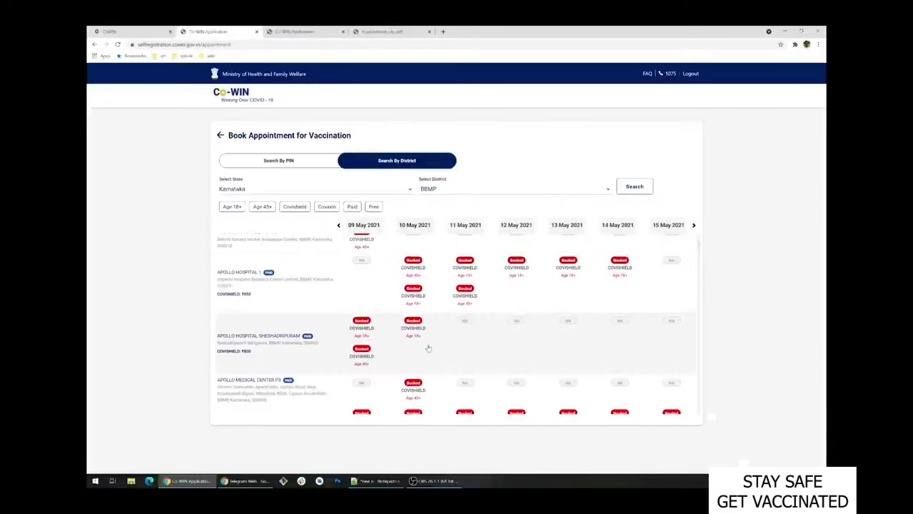
{"action": "scroll", "coordinate": [428, 348], "scroll_direction": "down", "scroll_amount": 3}
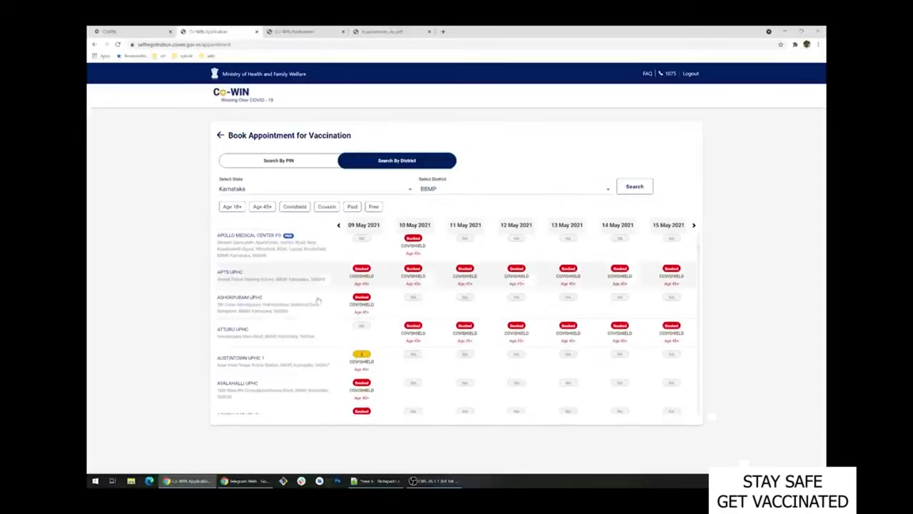
{"action": "scroll", "coordinate": [319, 301], "scroll_direction": "down", "scroll_amount": 1}
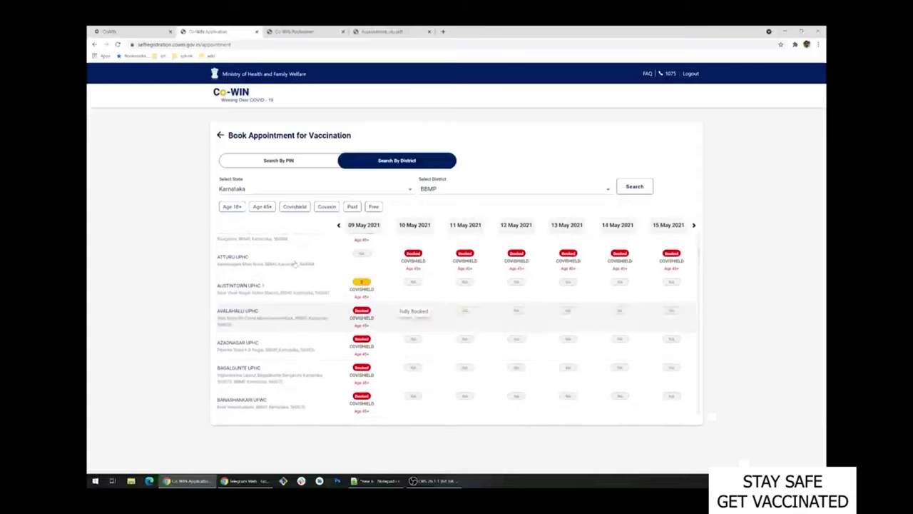
{"action": "left_click", "coordinate": [231, 206]}
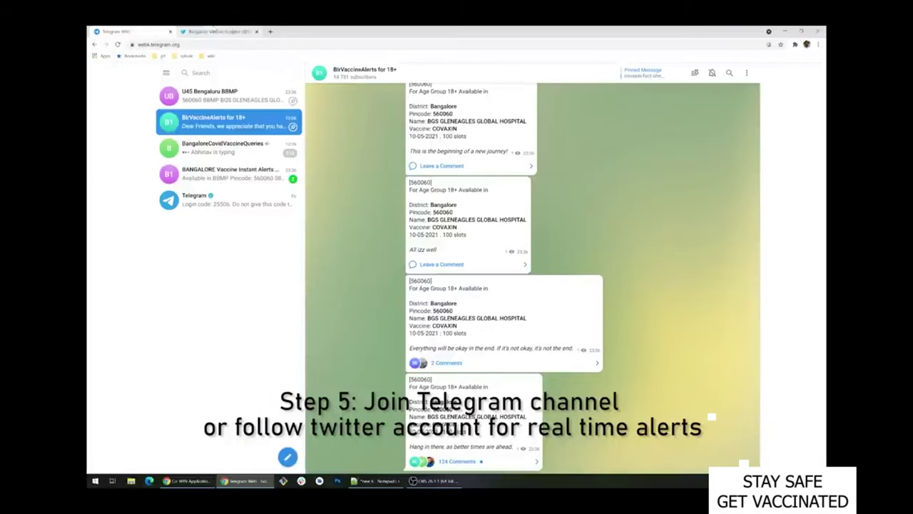
Review the Bangalore Vaccine Updater Twitter feed, return to the Telegram alert channel, and restore down its window.
{"action": "left_click", "coordinate": [214, 31]}
{"action": "scroll", "coordinate": [169, 371], "scroll_direction": "down", "scroll_amount": 15}
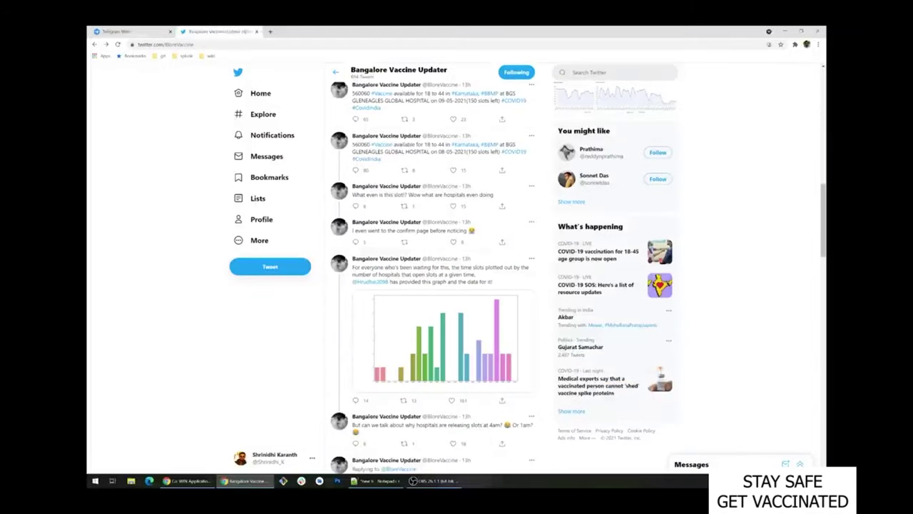
{"action": "left_click", "coordinate": [128, 31]}
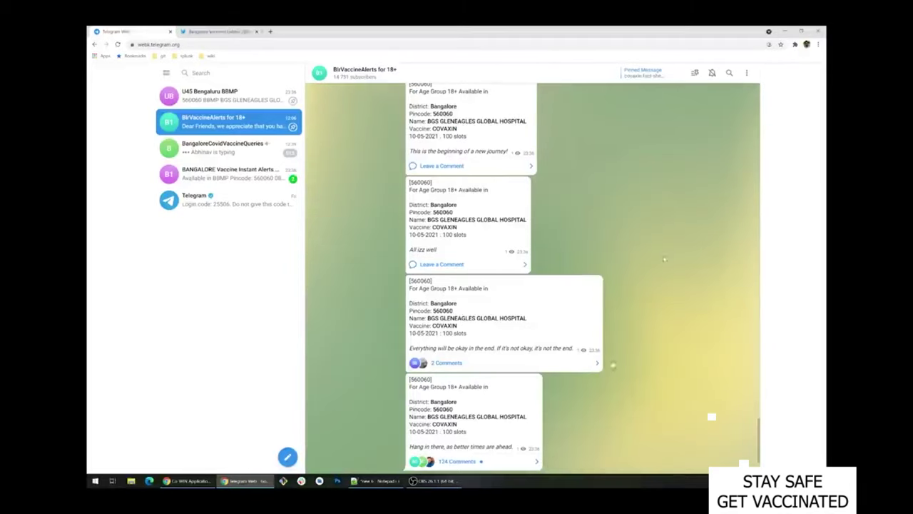
{"action": "left_click", "coordinate": [801, 32]}
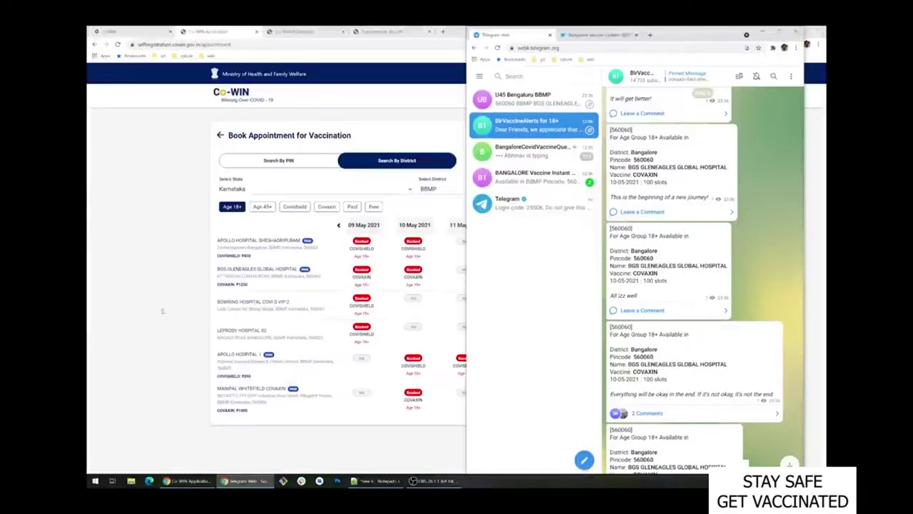
Snap the CoWIN window to the left half of the screen with Win+Left.
{"action": "left_click", "coordinate": [163, 311]}
{"action": "key", "text": "super+Left"}
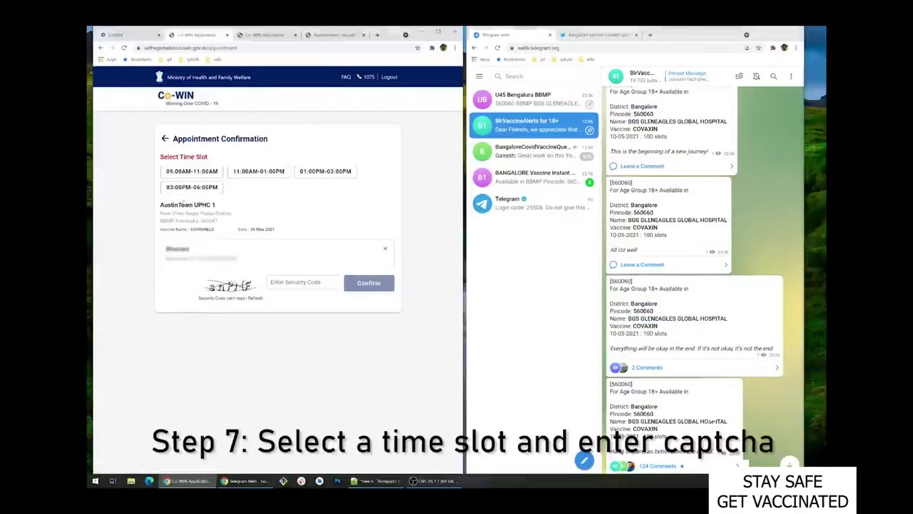
Book the 09:00AM-11:00AM slot, entering the security code, then download the appointment slip.
{"action": "left_click", "coordinate": [197, 173]}
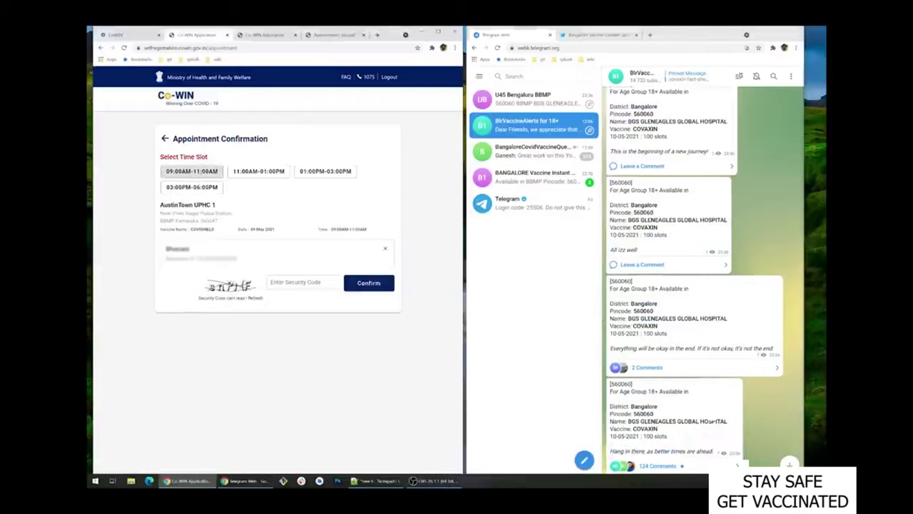
{"action": "type", "text": "s"}
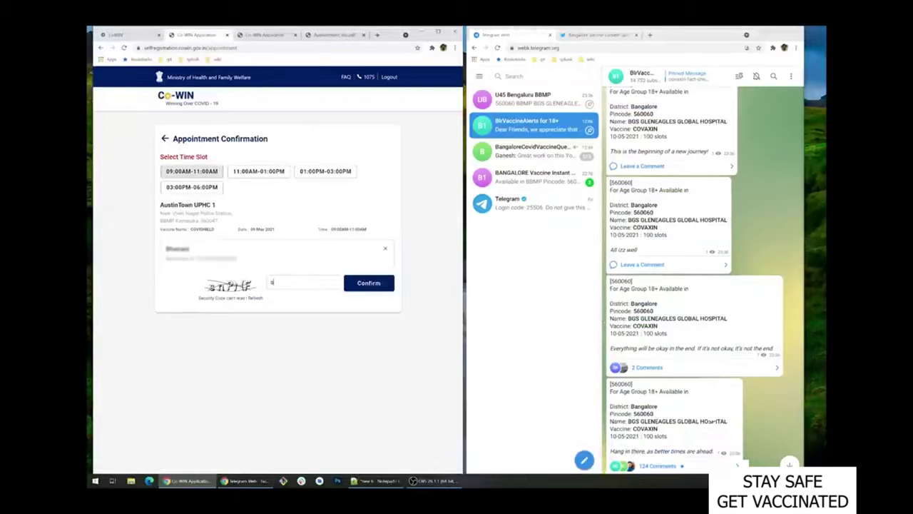
{"action": "type", "text": "nPNF"}
{"action": "left_click", "coordinate": [369, 282]}
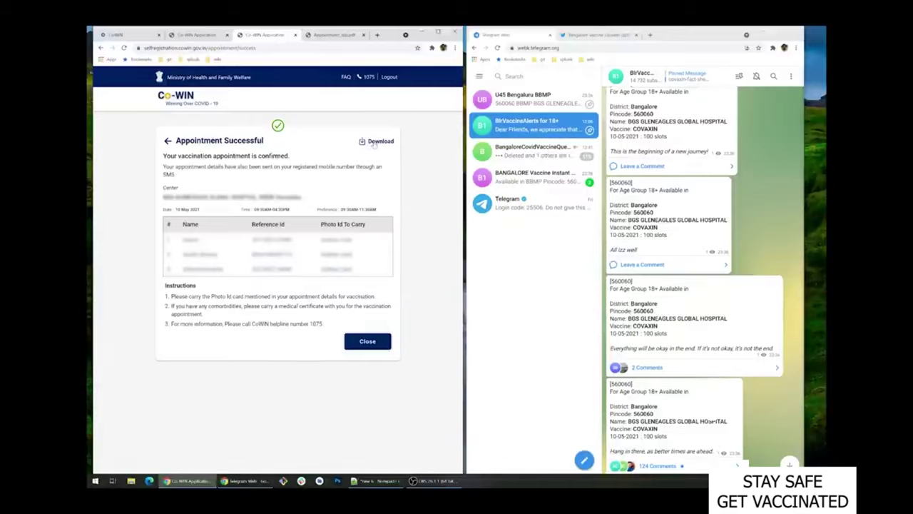
{"action": "left_click", "coordinate": [376, 141]}
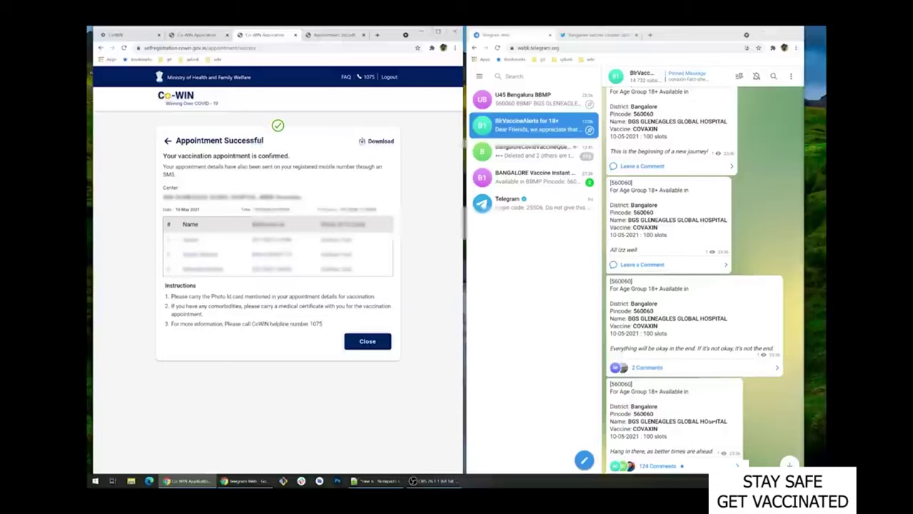
Show Appointment_slip.pdf in a maximized Chrome window.
{"action": "left_click", "coordinate": [334, 34]}
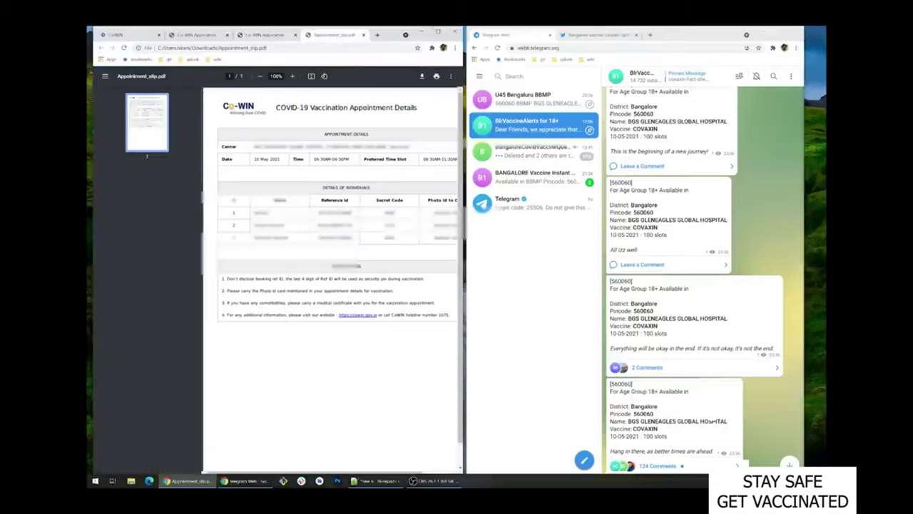
{"action": "left_click", "coordinate": [438, 32]}
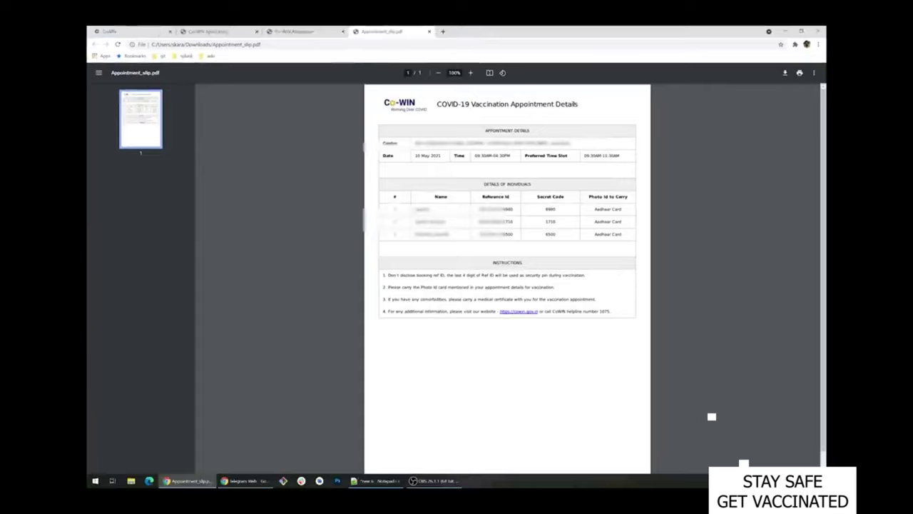